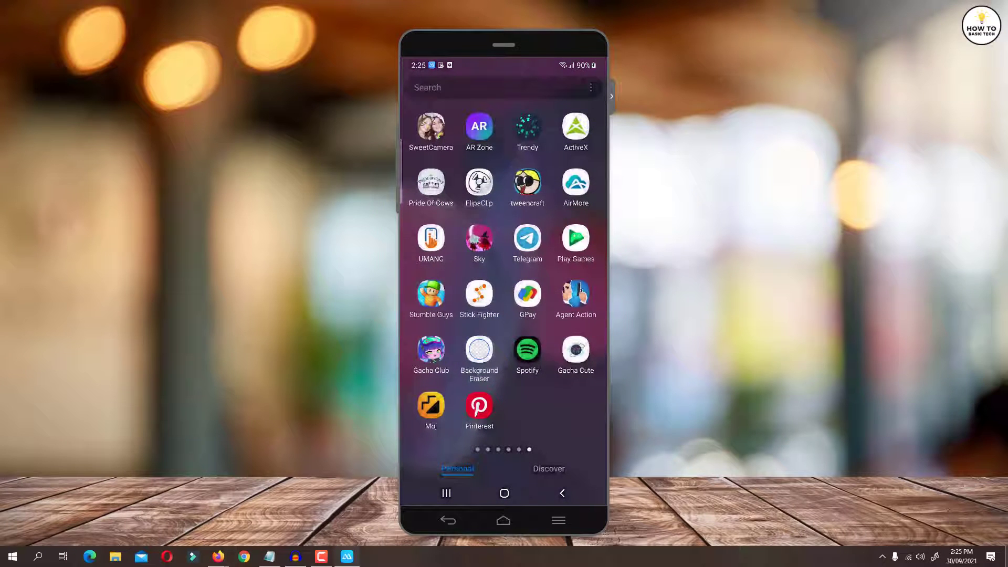
# Step: Launch Pinterest and rerun the recent search "gadgets" to show its results
pyautogui.click(479, 406)
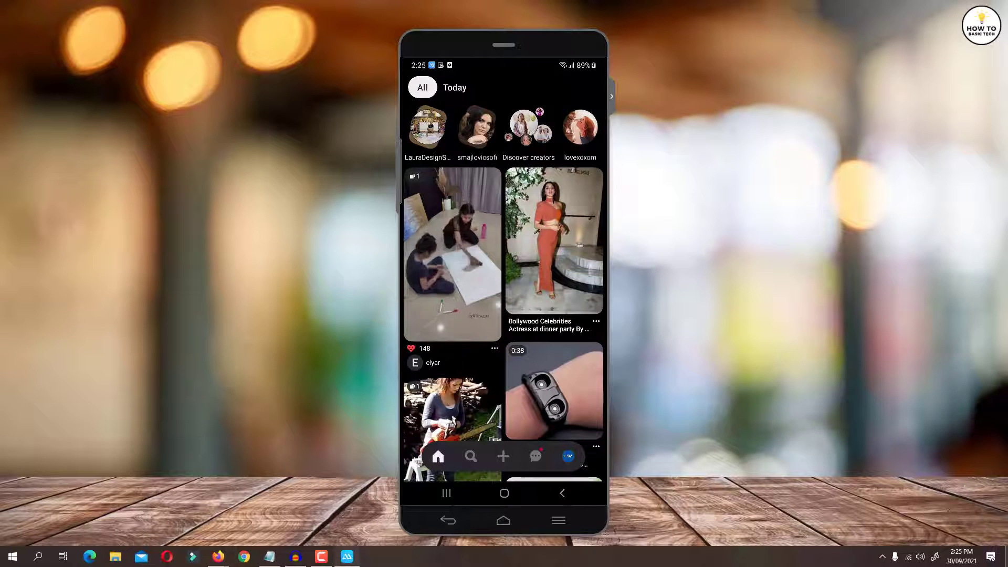
pyautogui.click(470, 455)
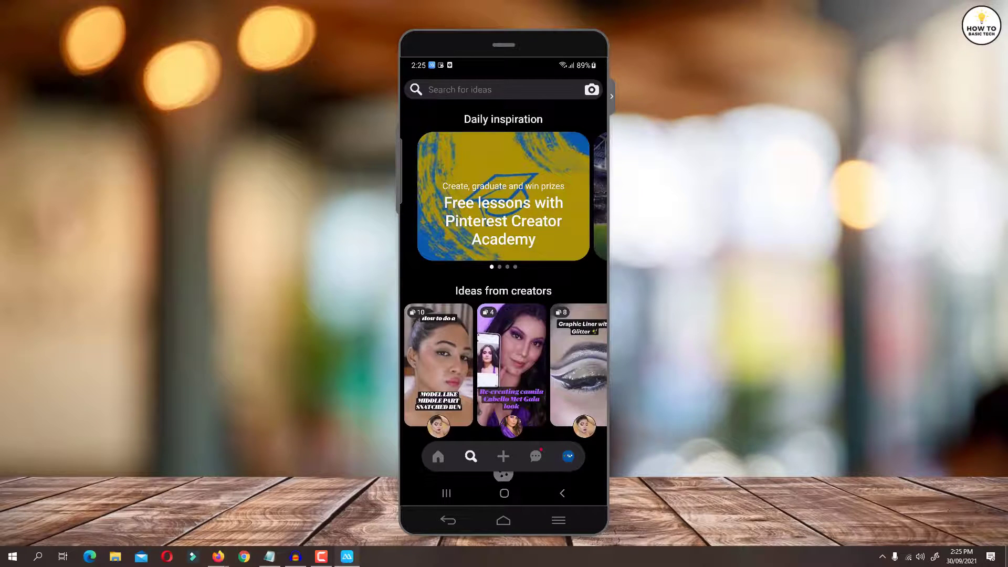
pyautogui.click(460, 90)
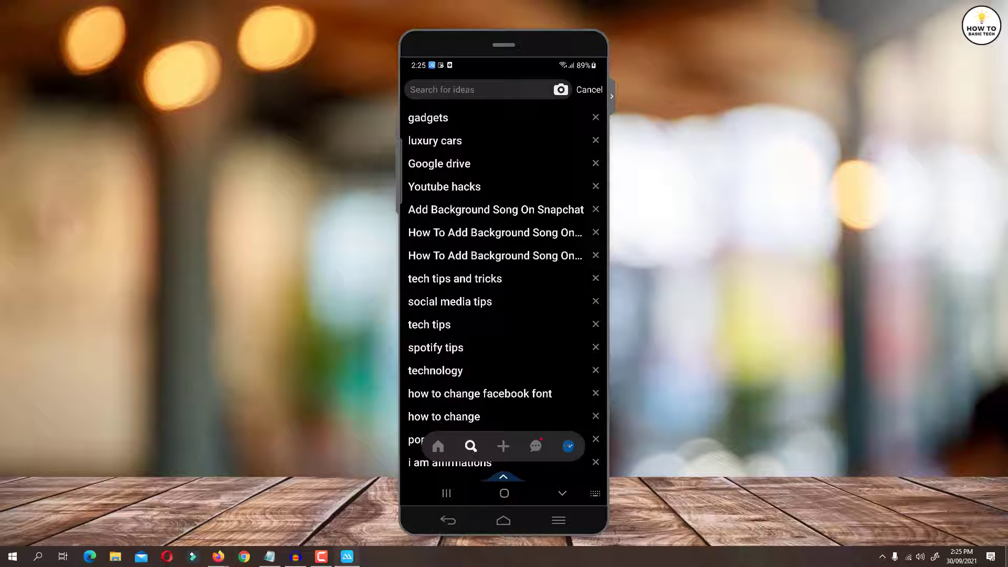
pyautogui.click(428, 117)
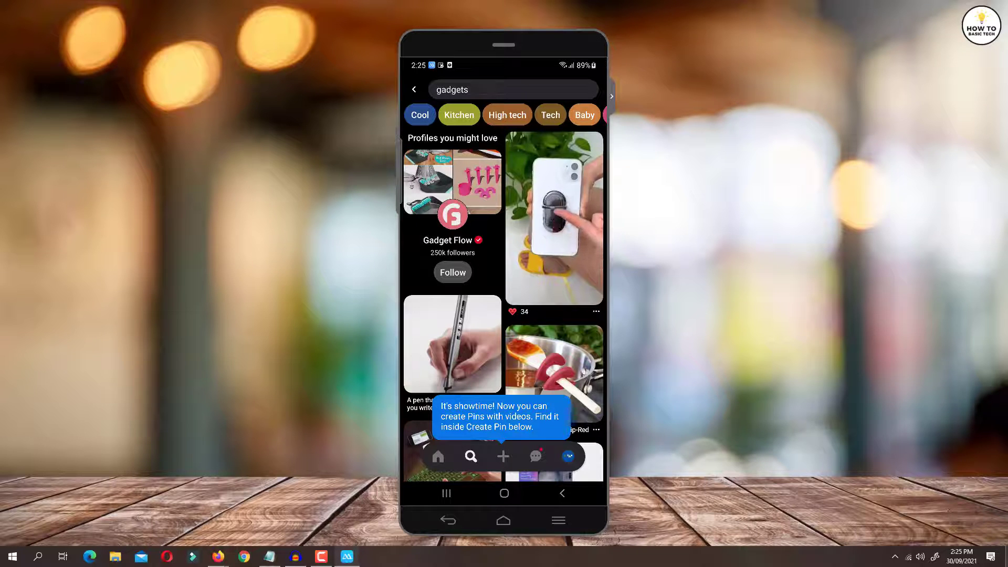
# Step: Copy the link of the phone grip gadget video pin from its more-options menu
pyautogui.click(554, 218)
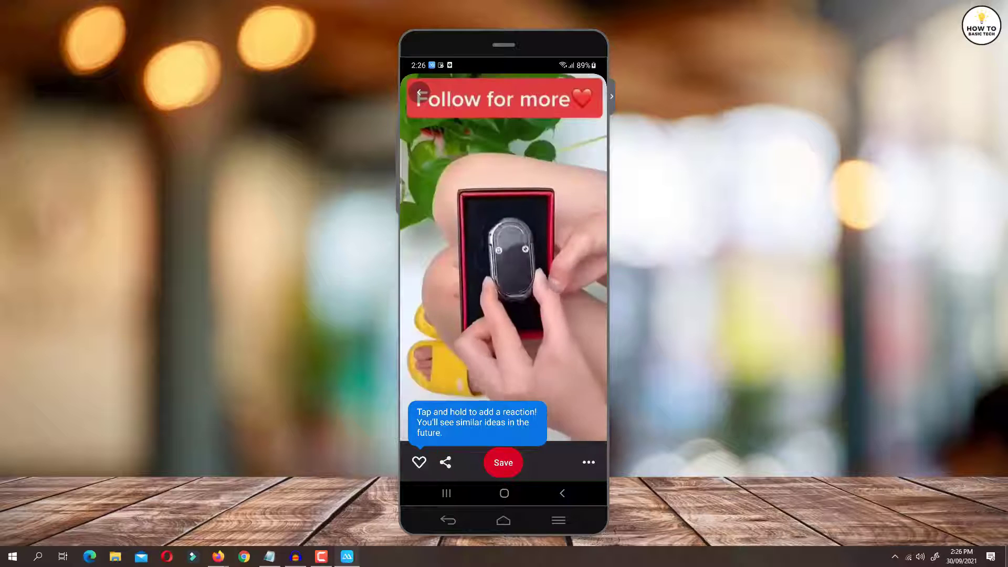
pyautogui.click(589, 462)
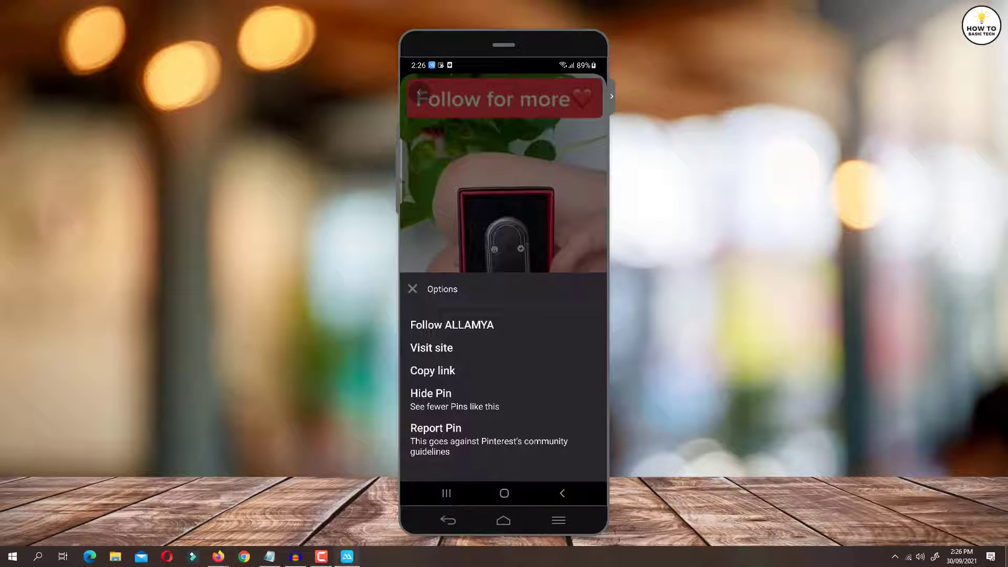
pyautogui.click(432, 370)
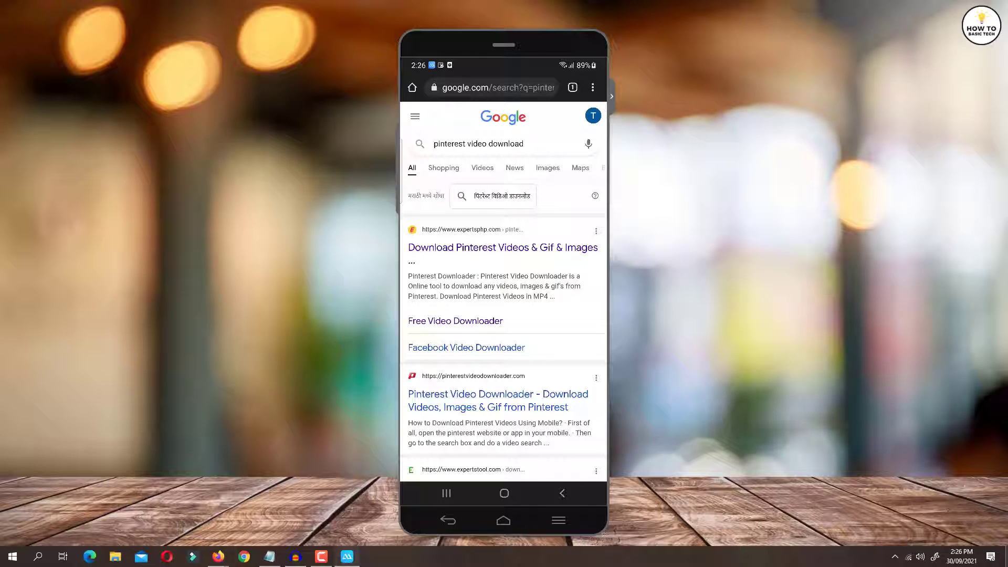
# Step: Paste the copied pin link into ExpertsPHP's URL field and submit it with DOWNLOAD
pyautogui.click(503, 247)
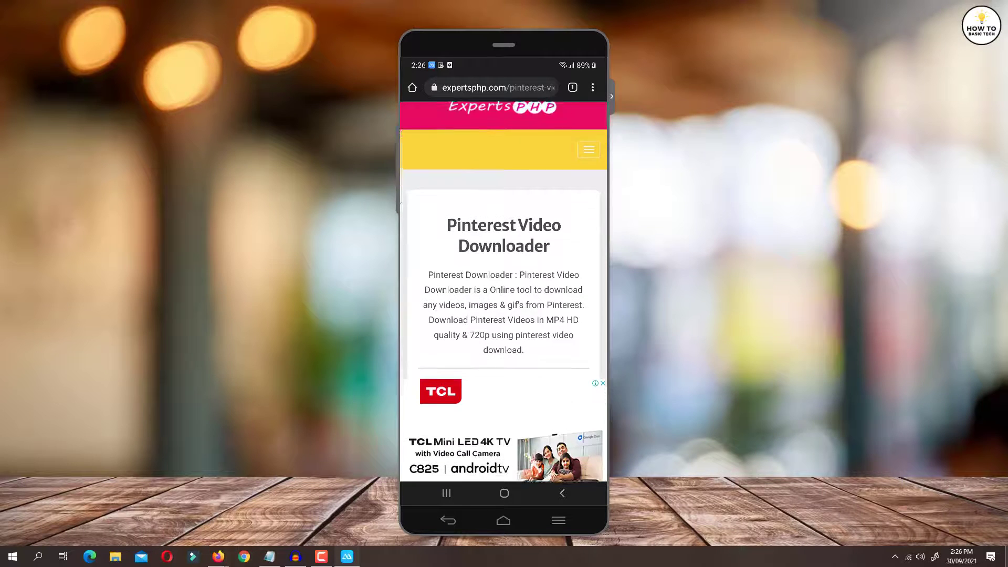
pyautogui.scroll(-3, 503, 291)
pyautogui.scroll(-2, 503, 292)
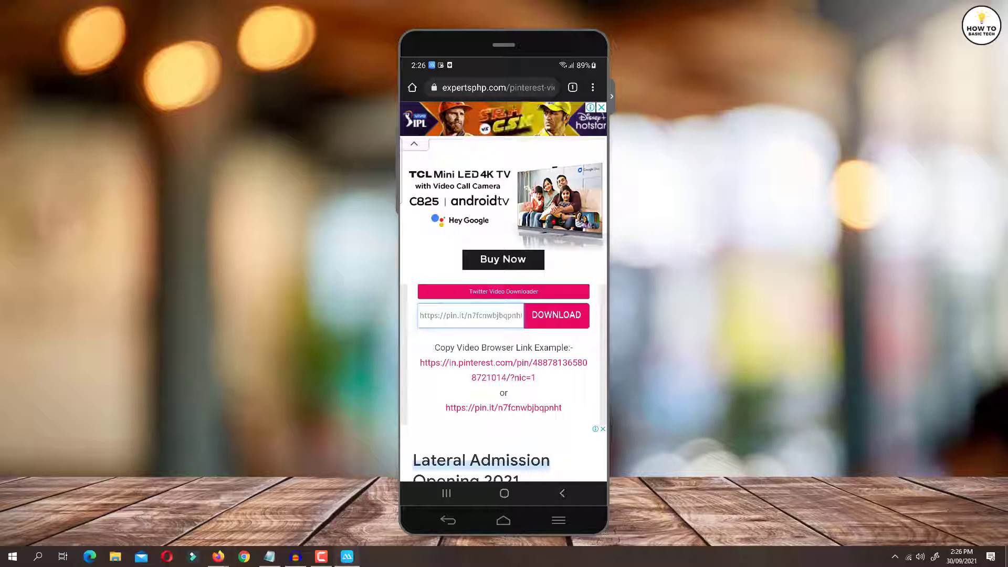
pyautogui.click(420, 315)
pyautogui.click(426, 295)
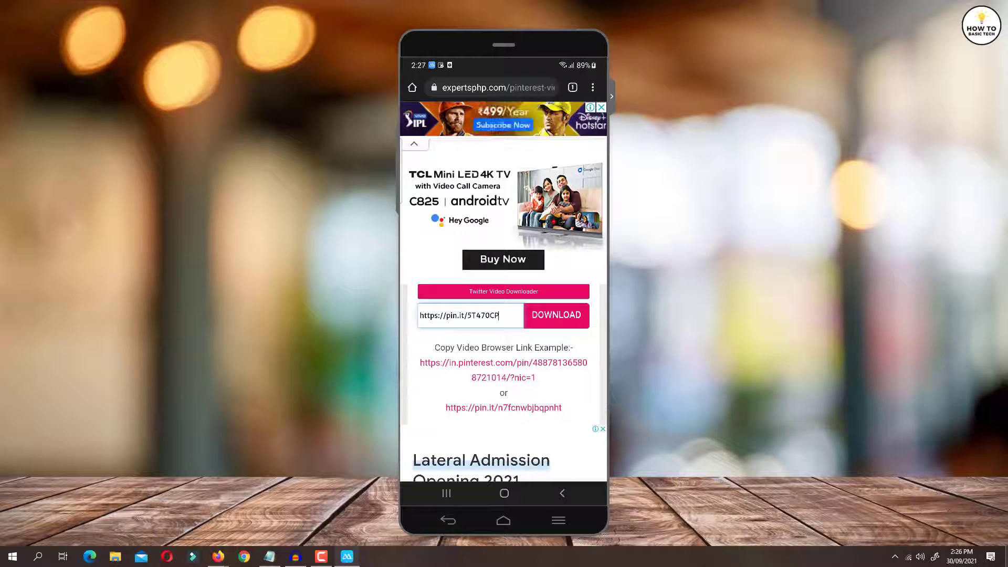
pyautogui.click(557, 316)
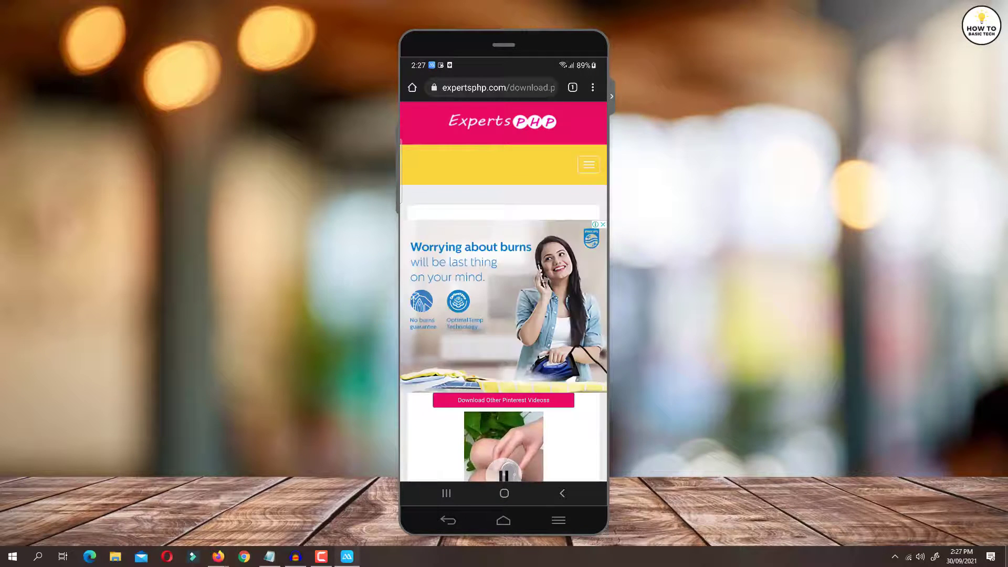
pyautogui.scroll(-5, 504, 315)
pyautogui.scroll(-3, 504, 275)
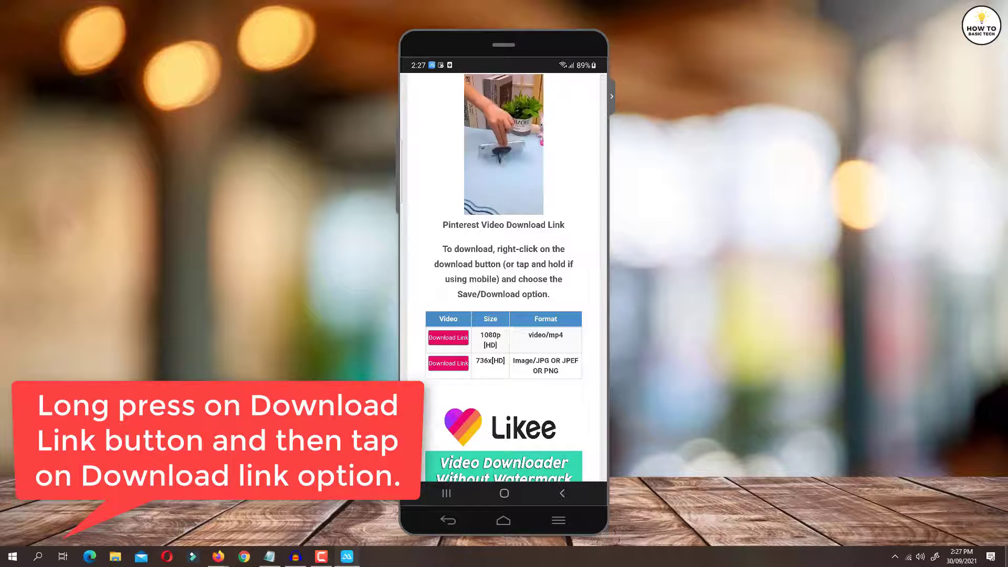
# Step: Start downloading the 1080p MP4 via the link's Download link option
pyautogui.click(449, 337)
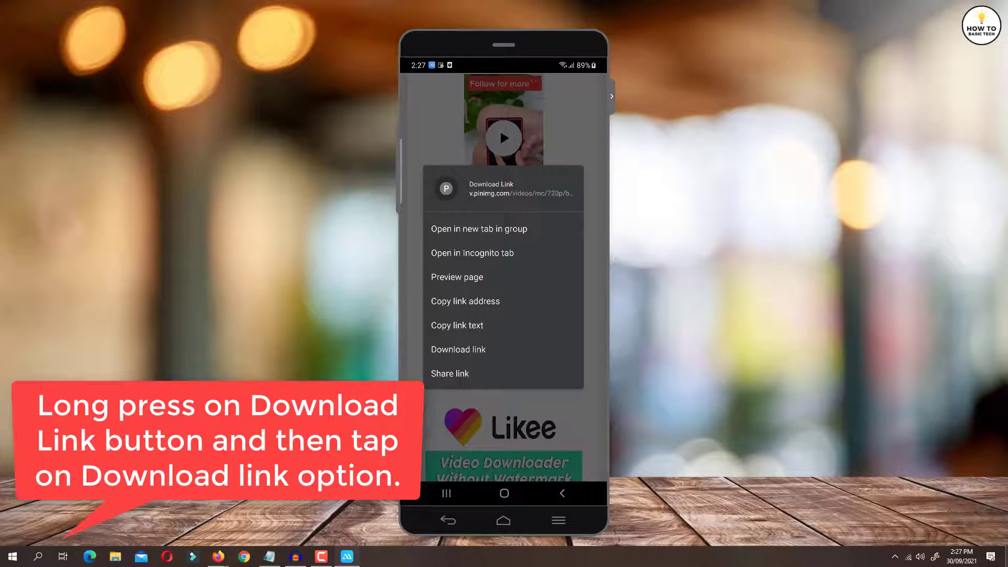
pyautogui.click(458, 350)
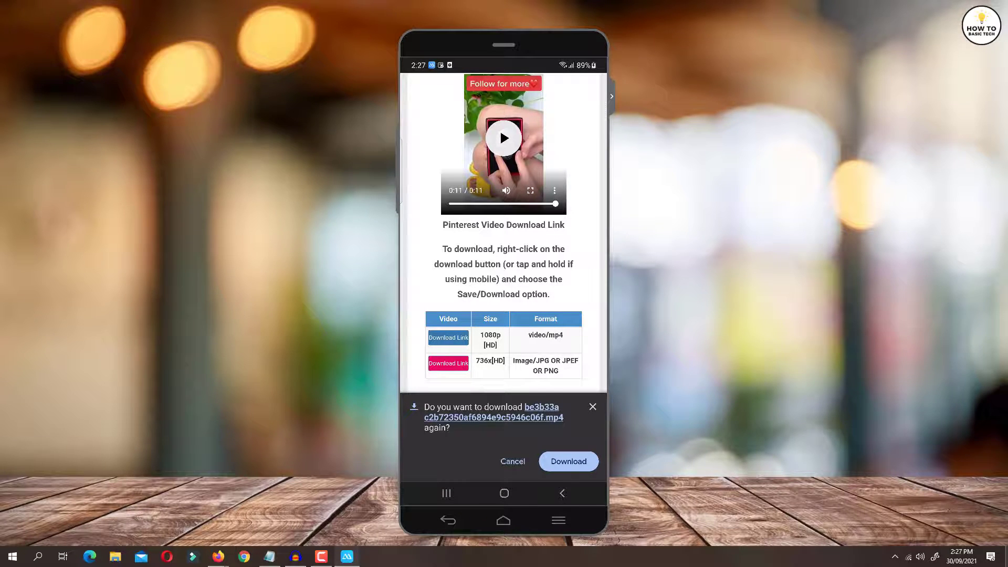
# Step: Confirm downloading the MP4 again, then open the saved file from the download bar
pyautogui.click(569, 462)
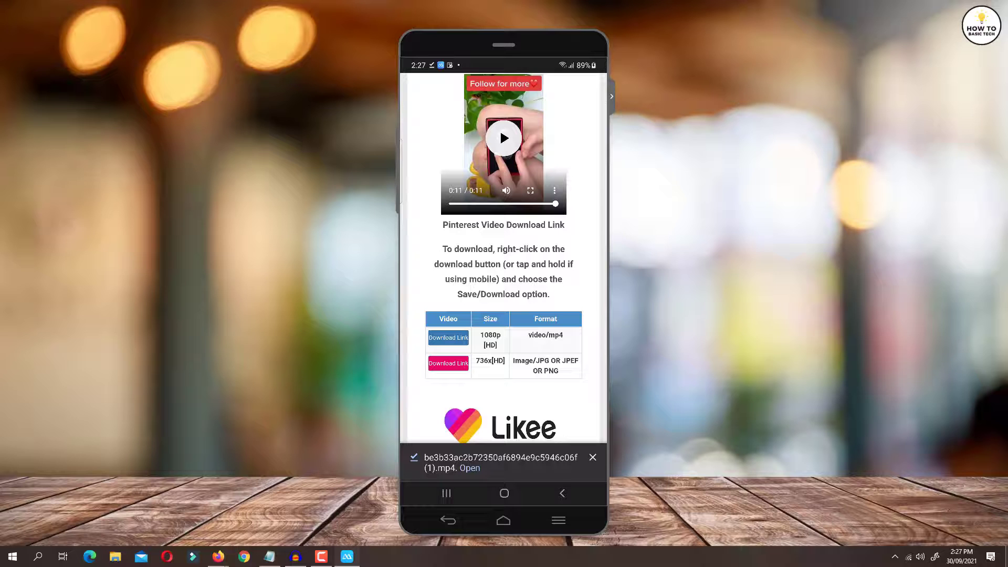
pyautogui.click(469, 468)
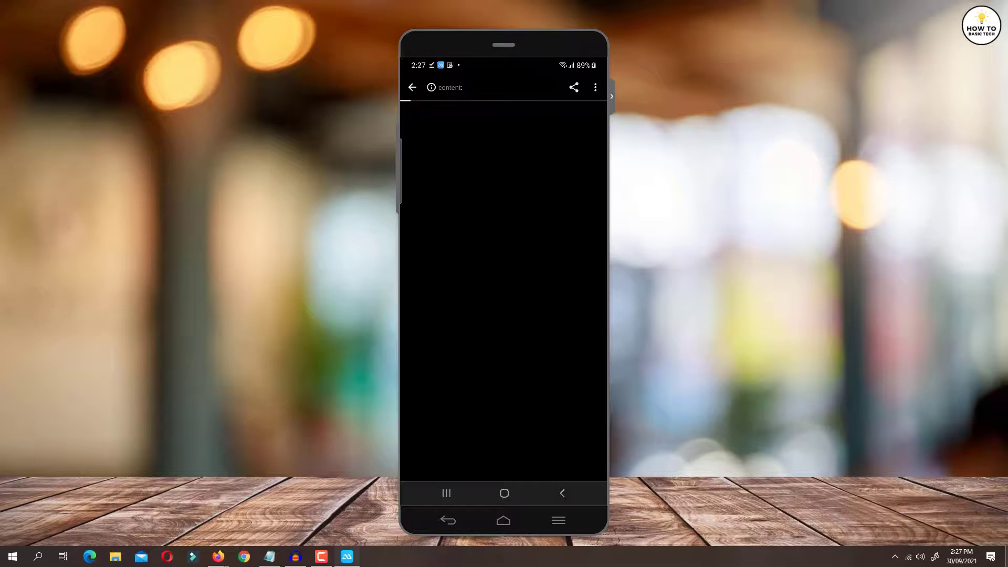